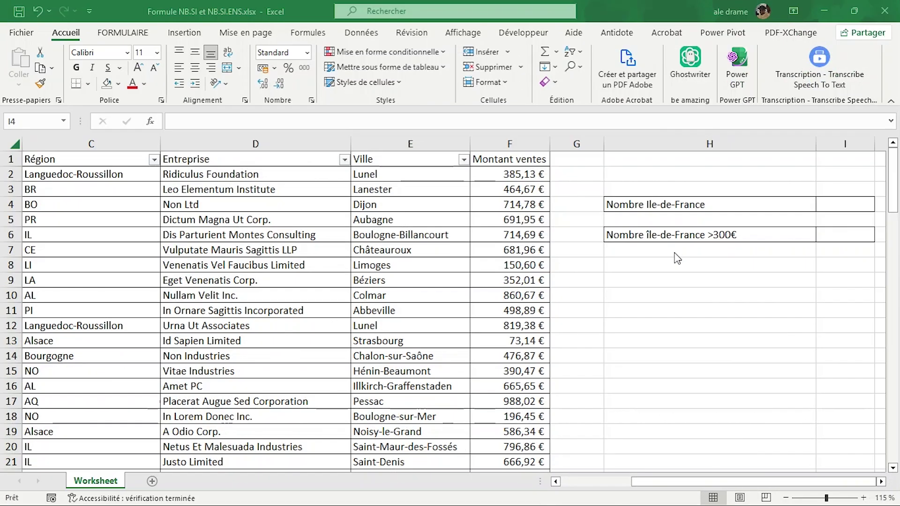
left_click(420, 411)
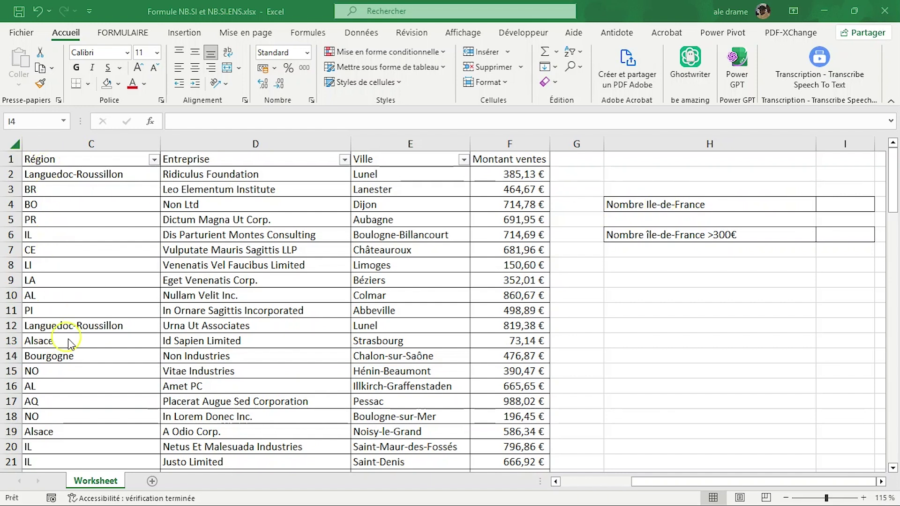
key("shift+Down")
key("shift+Down")
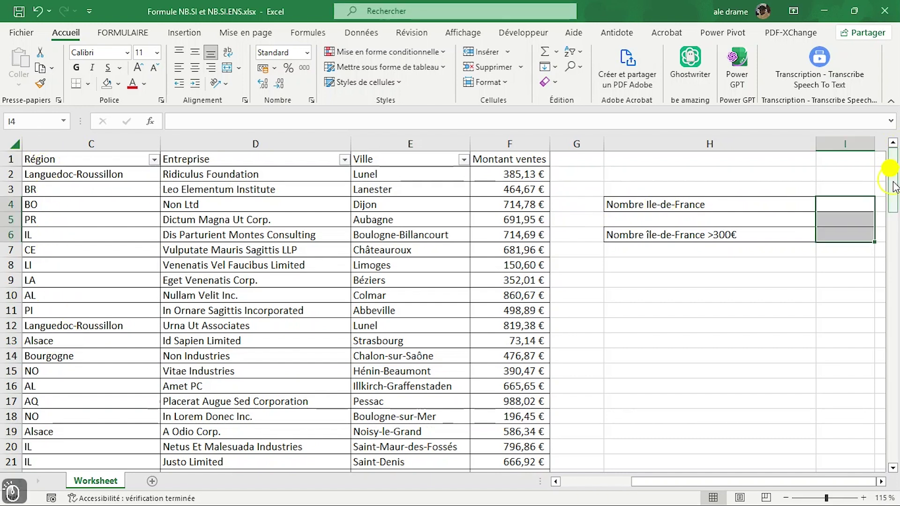
left_click_drag(895, 201, 895, 235)
scroll(308, 338, "up", 4)
- Try to start an NB.SI formula in cell I4 from the suggested functions, and clear the function text
left_click(842, 207)
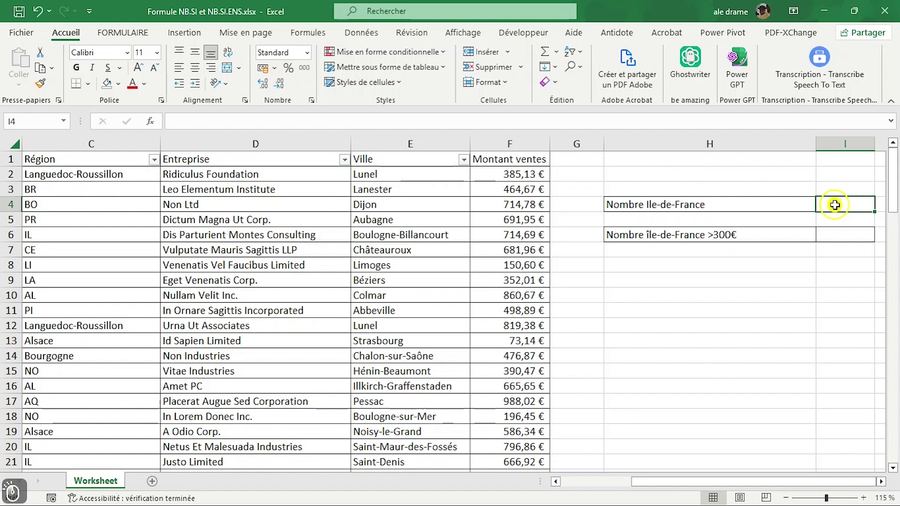
type("=")
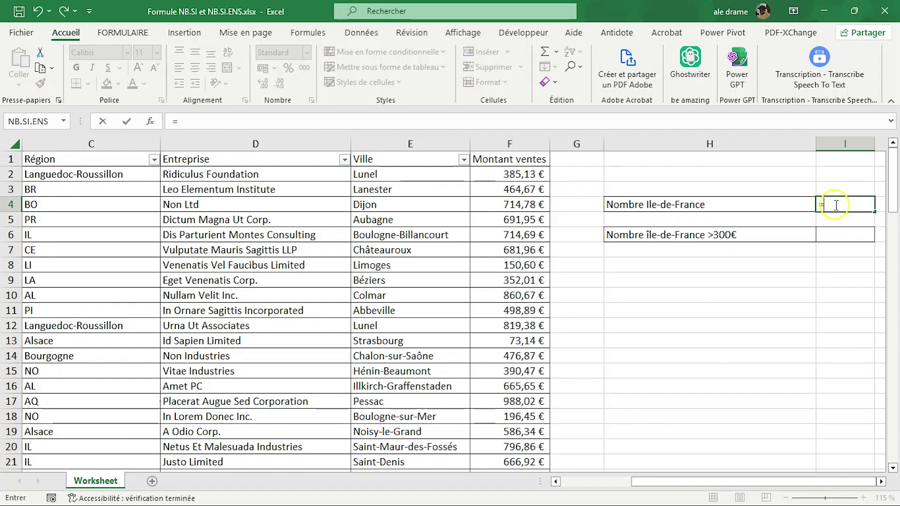
type("nb")
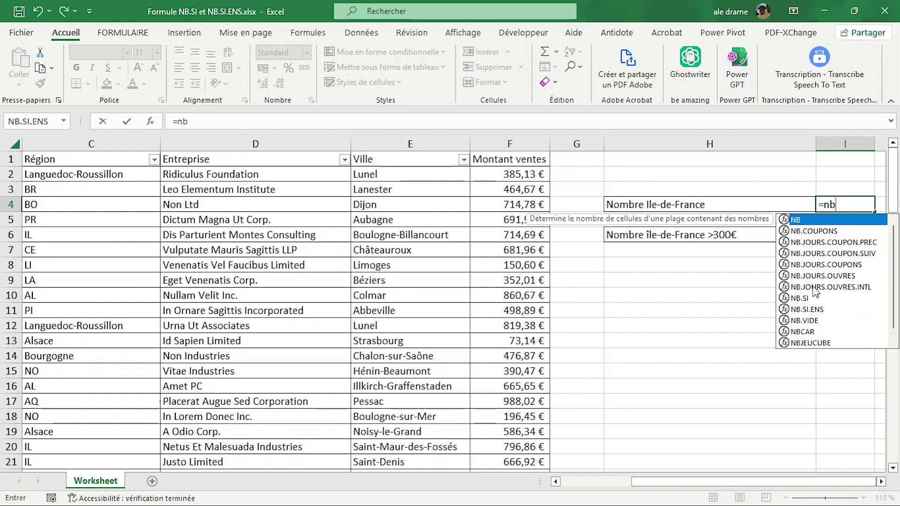
double_click(800, 298)
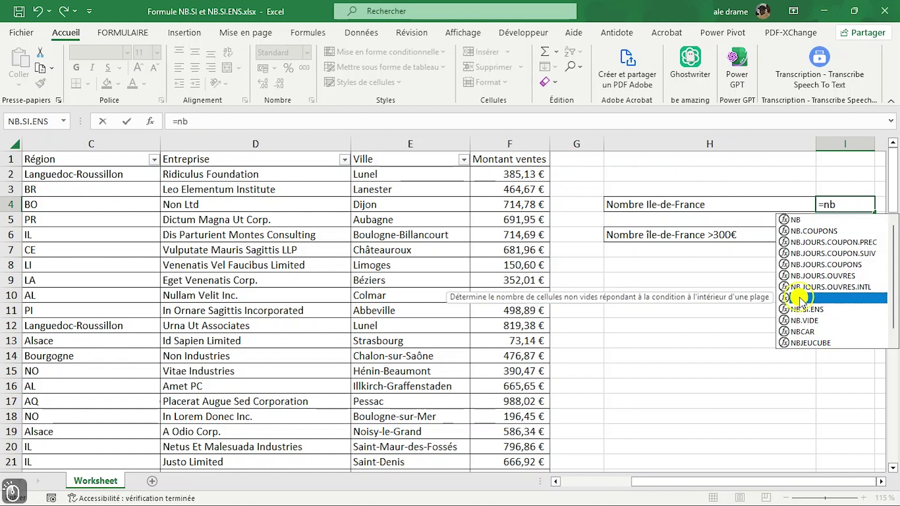
double_click(827, 203)
key("BackSpace")
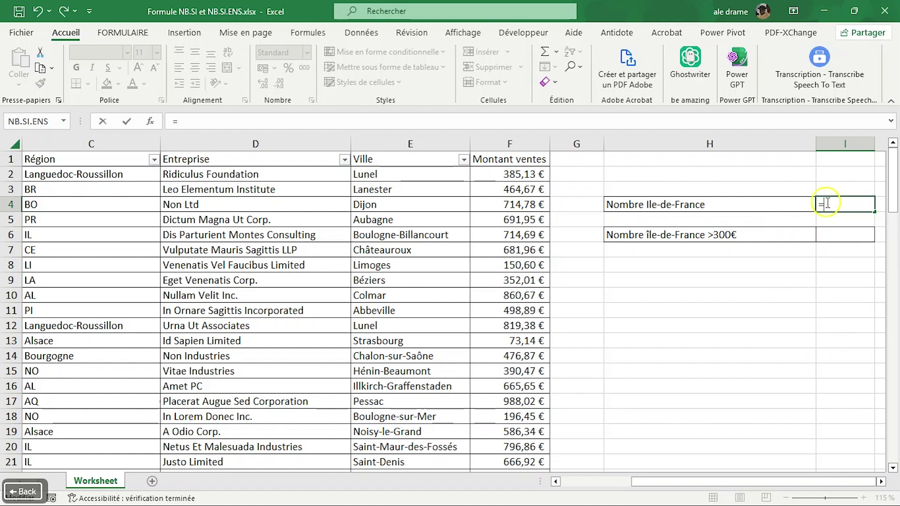
- Search the function library for nb.si, open the NB.SI arguments for cell I4, and cancel the insertion
left_click(150, 123)
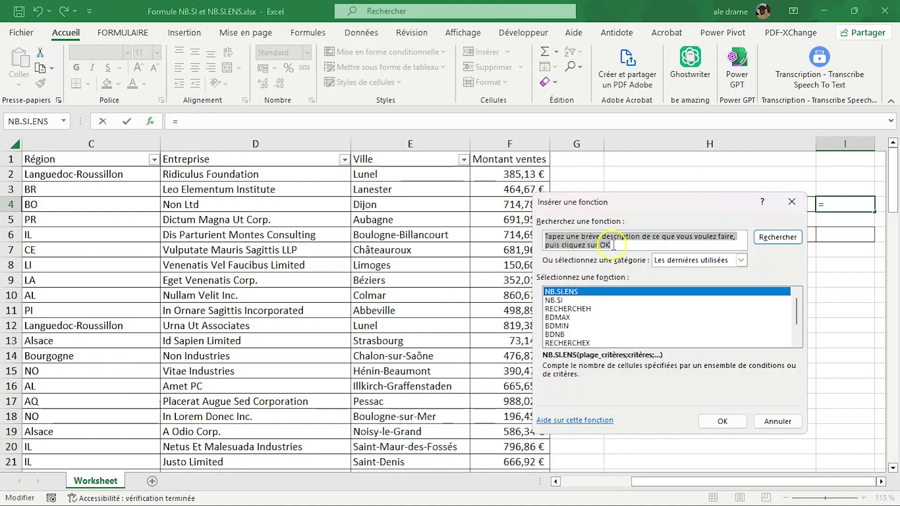
type("nb.n")
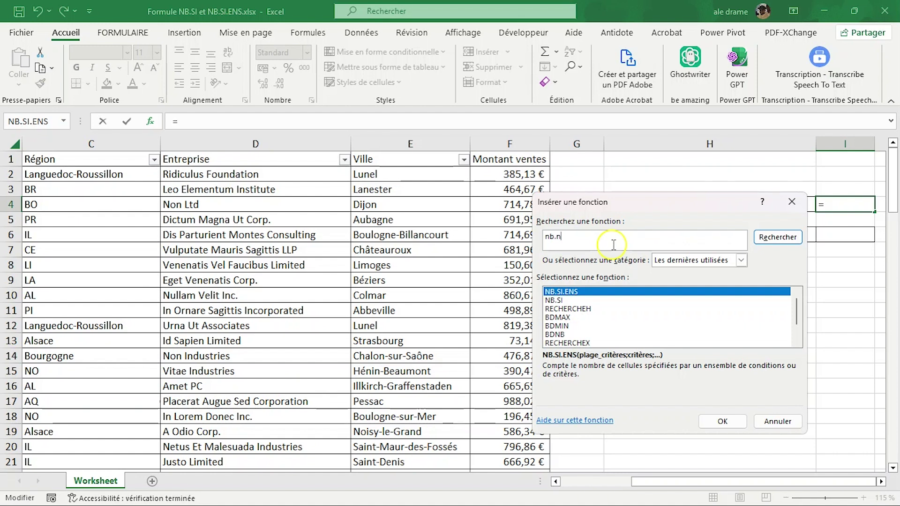
key("BackSpace")
key("Return")
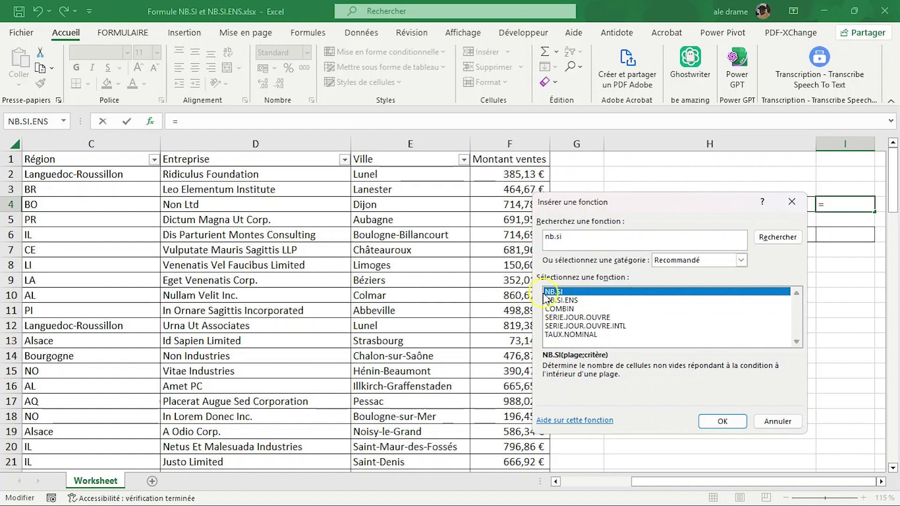
left_click(721, 422)
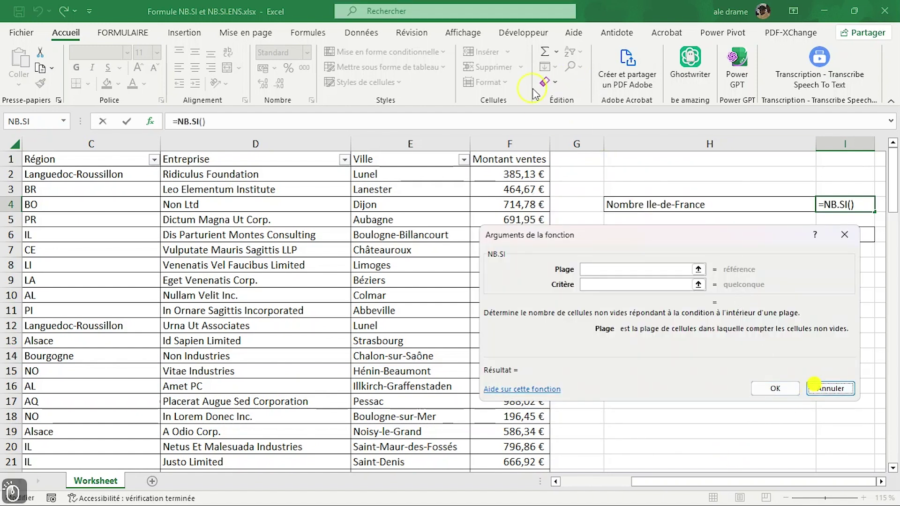
left_click(830, 389)
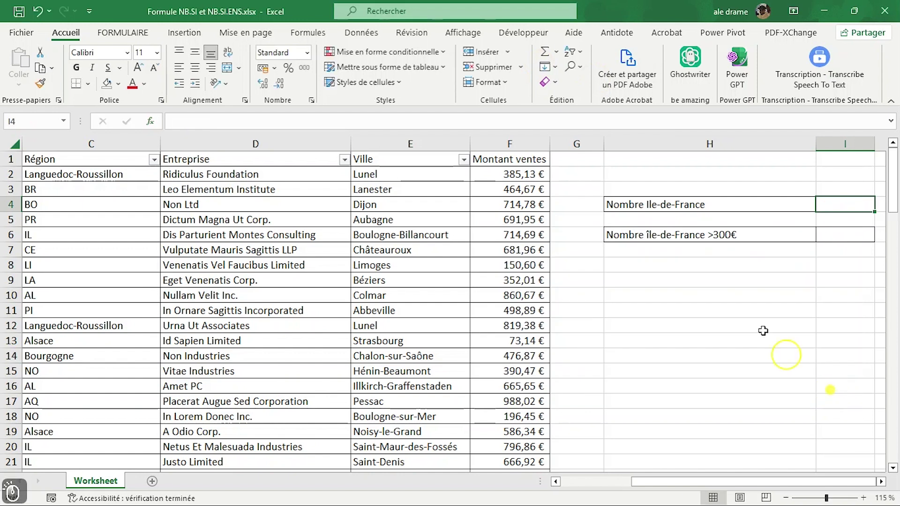
- Insert the NB.SI function in cell I4 and set its range to the region entries C2:C101
left_click(558, 54)
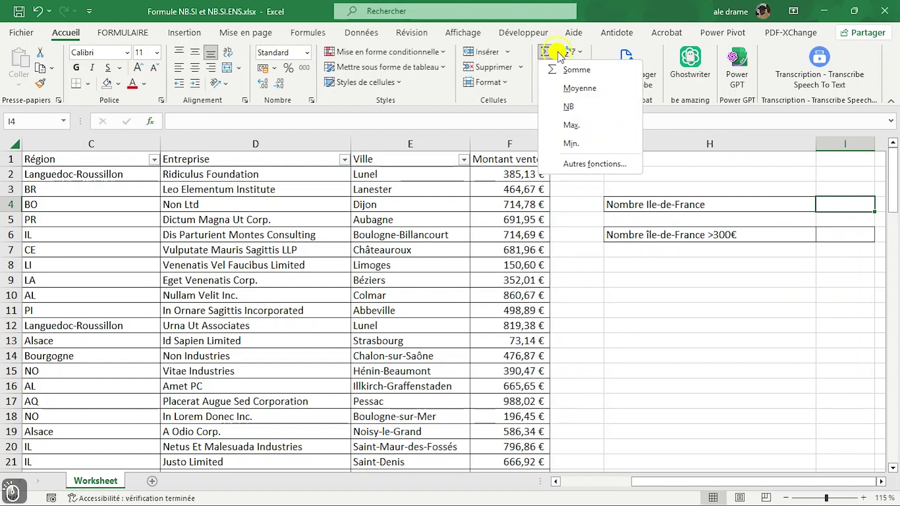
left_click(603, 161)
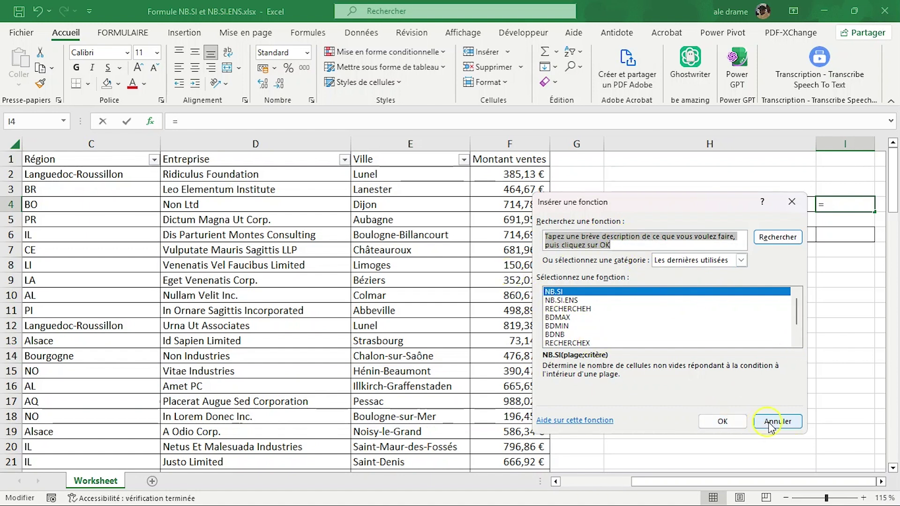
double_click(561, 290)
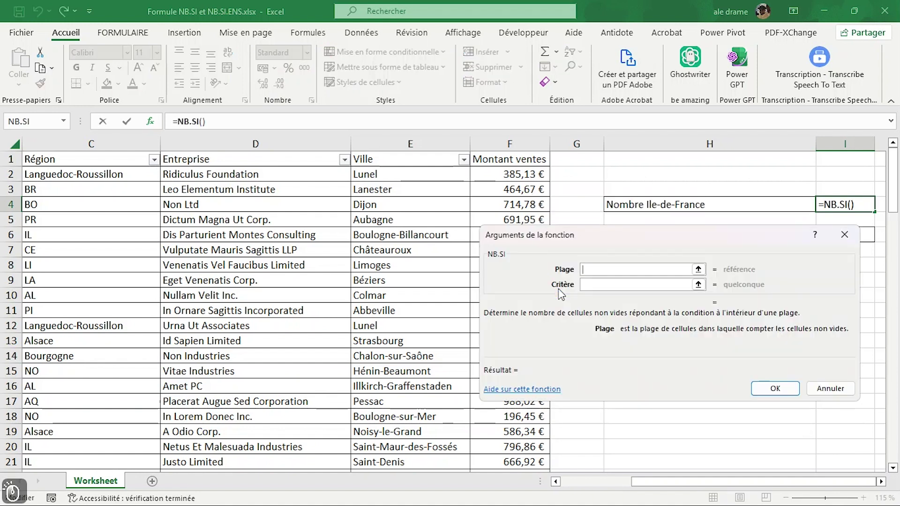
left_click_drag(623, 232, 315, 165)
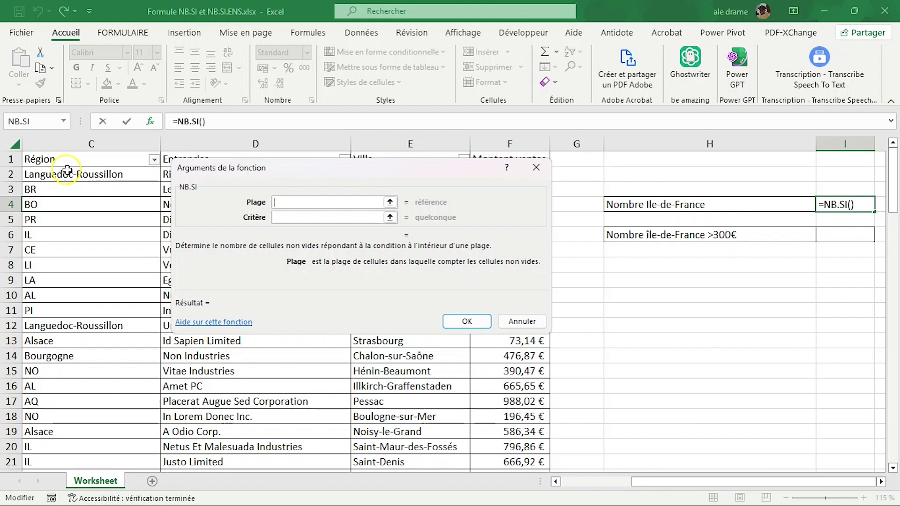
left_click_drag(67, 170, 77, 425)
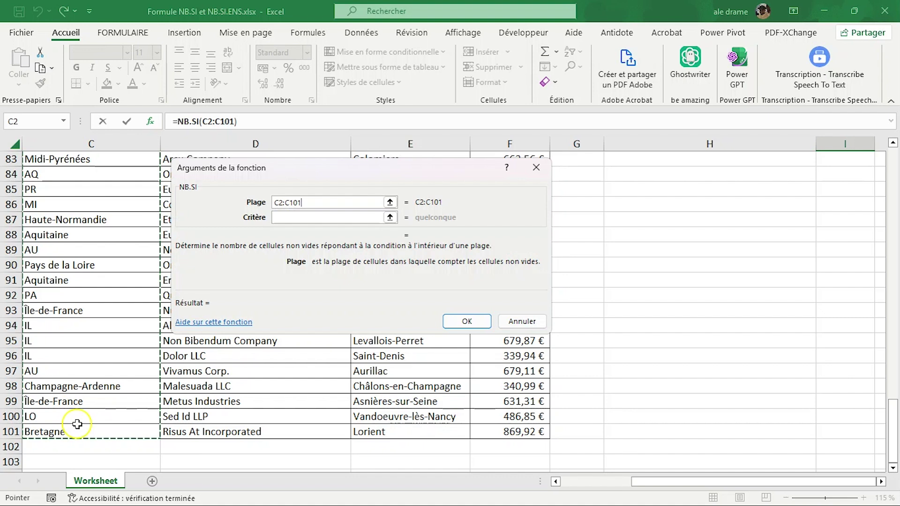
left_click_drag(893, 427, 895, 105)
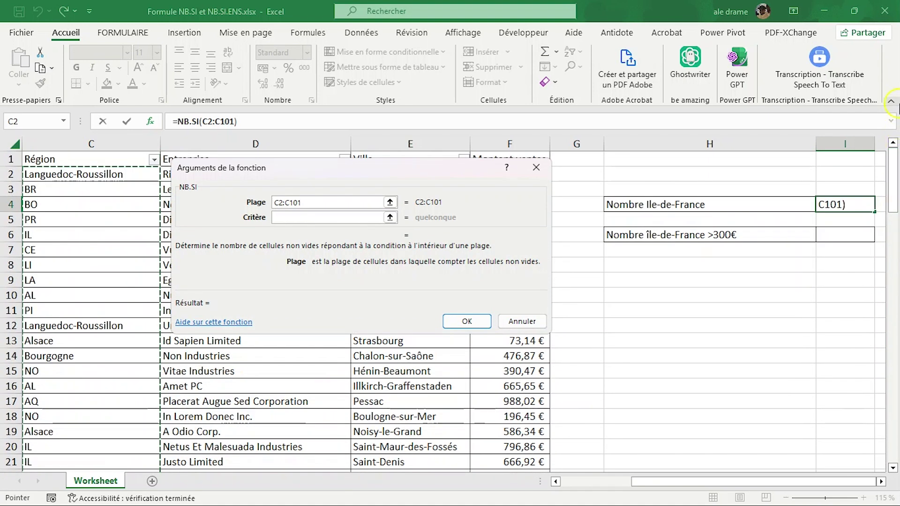
left_click(303, 219)
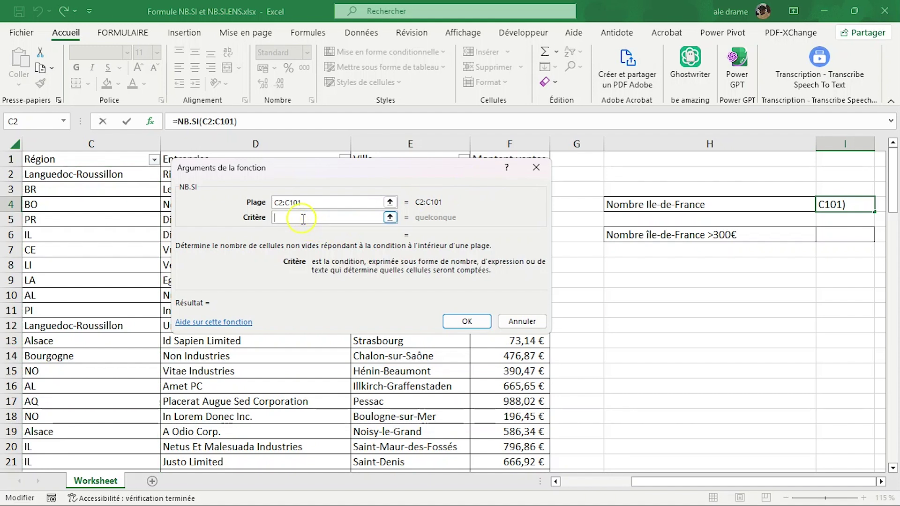
type("^^")
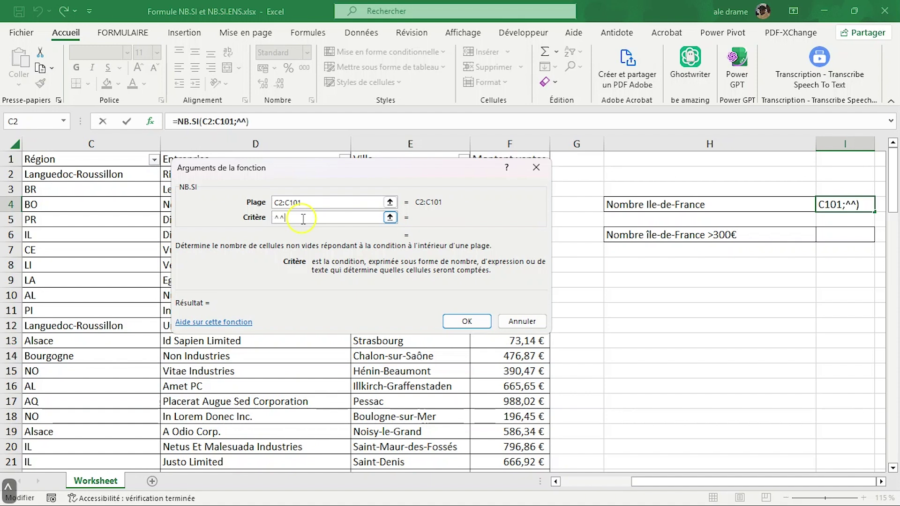
type("ile-")
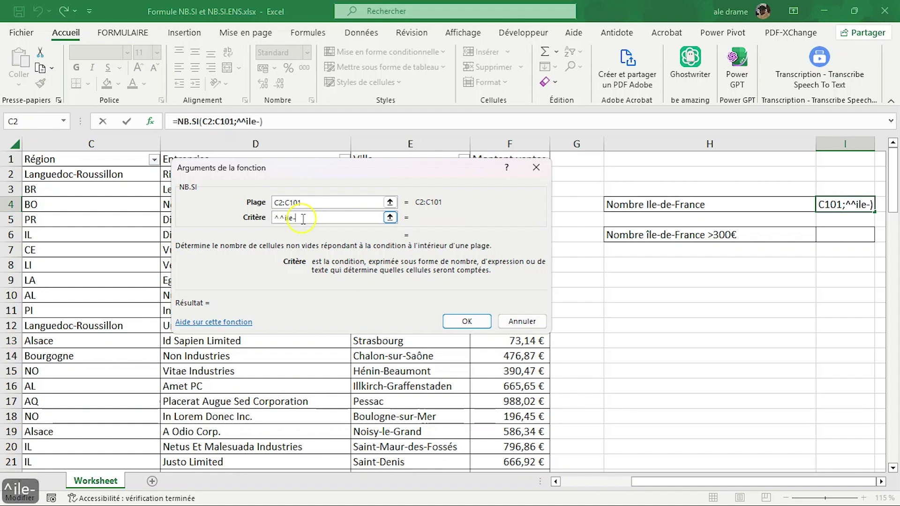
key("BackSpace")
key("BackSpace")
key("BackSpace")
key("BackSpace")
key("BackSpace")
key("BackSpace")
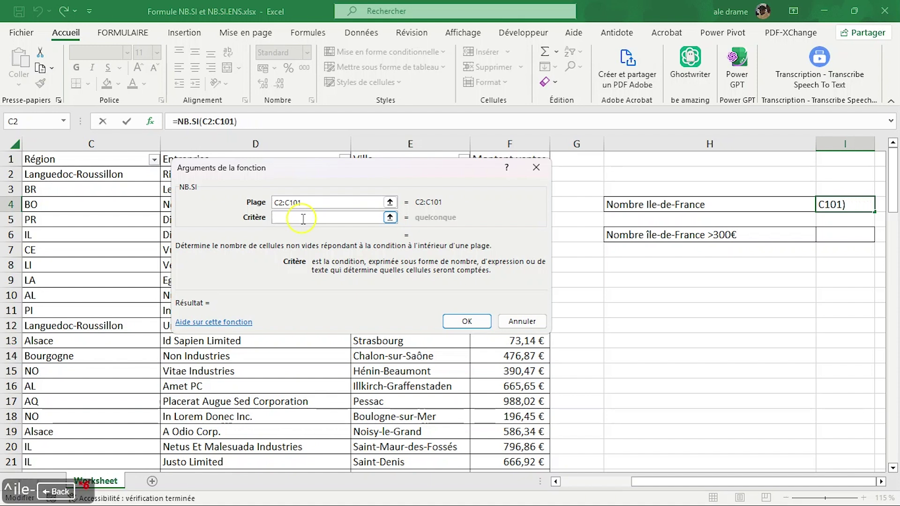
type("^^ile")
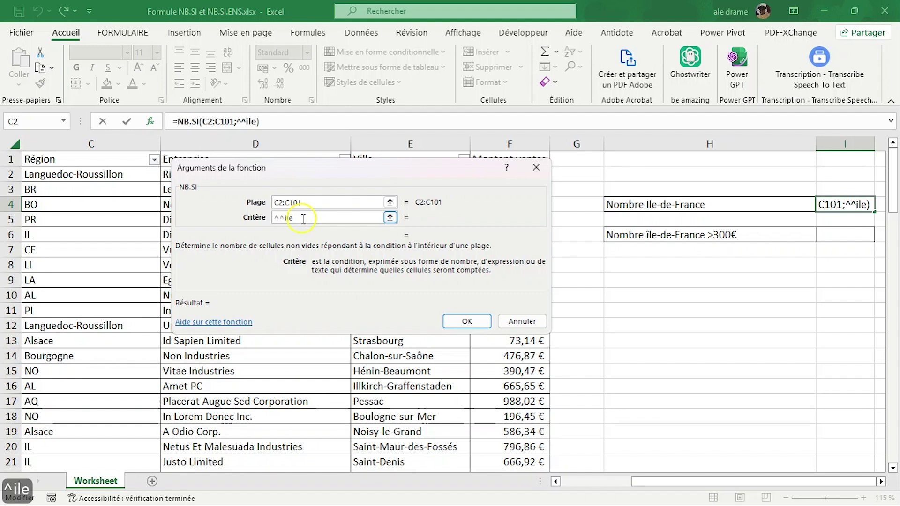
key("BackSpace")
key("BackSpace")
key("BackSpace")
key("BackSpace")
key("BackSpace")
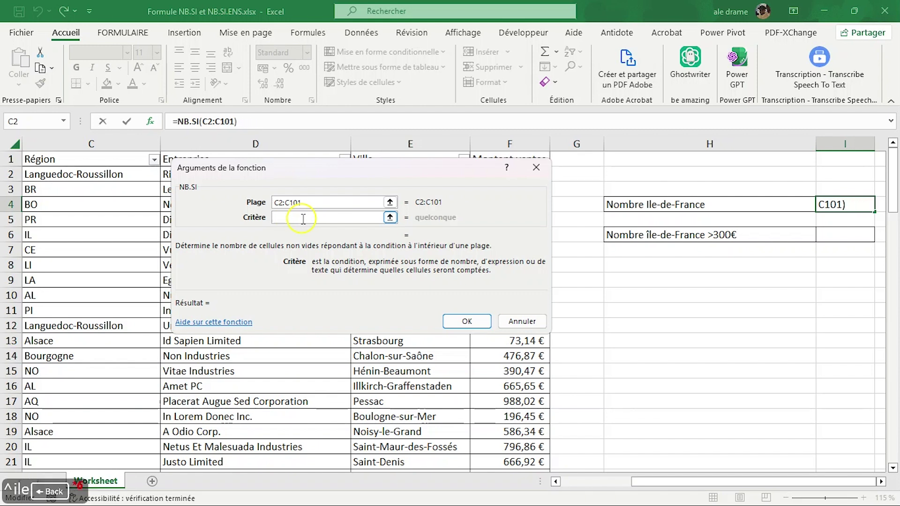
type("^^")
key("BackSpace")
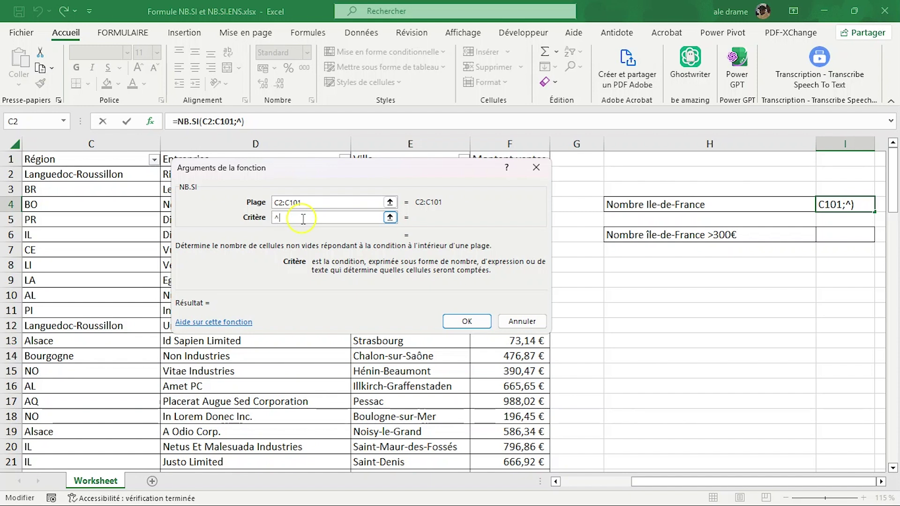
key("BackSpace")
- Try ile-de-france as the typed criterion of the NB.SI function, and clear it
type("ile")
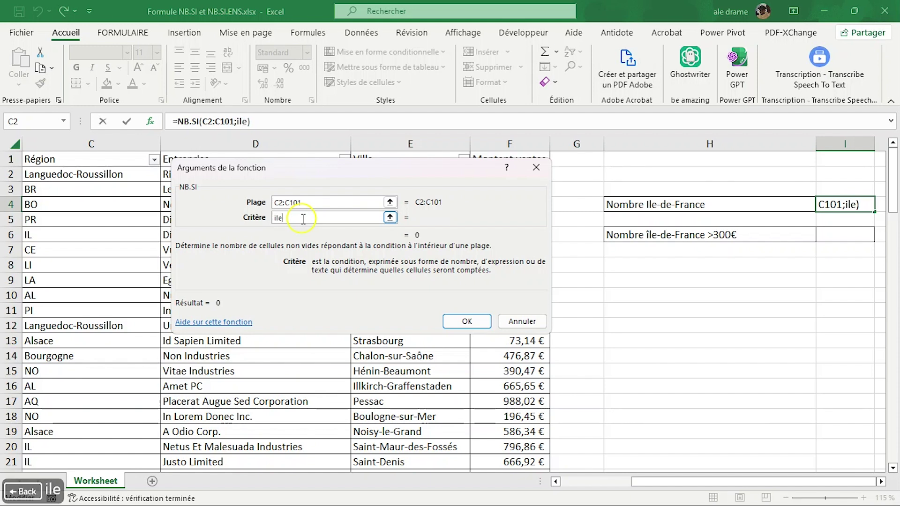
type("-de")
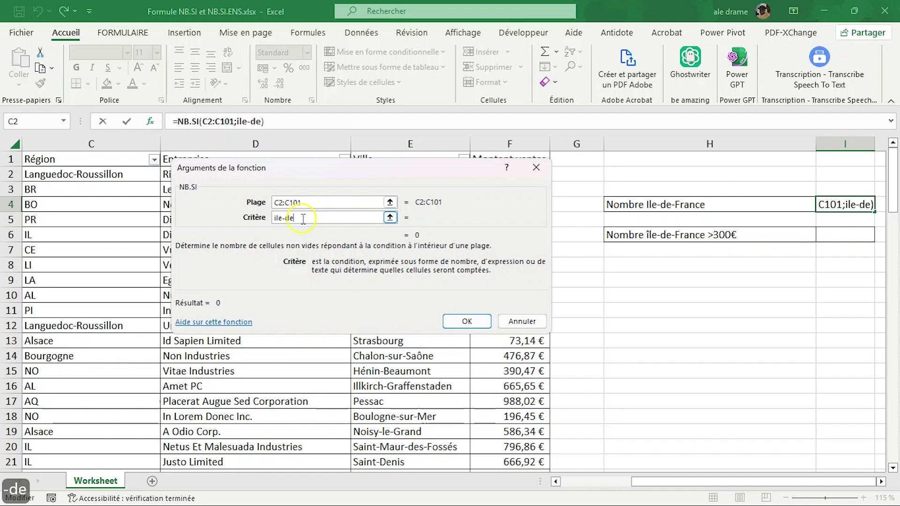
type("-f")
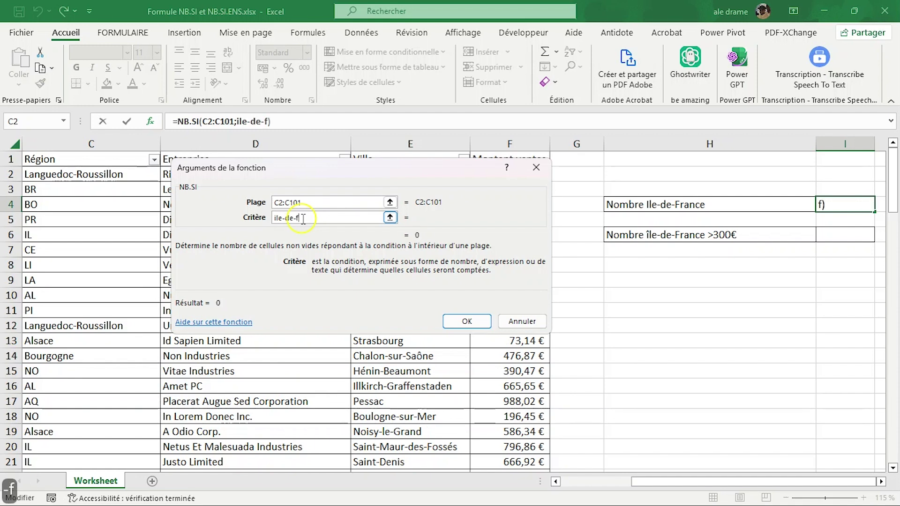
type("rance")
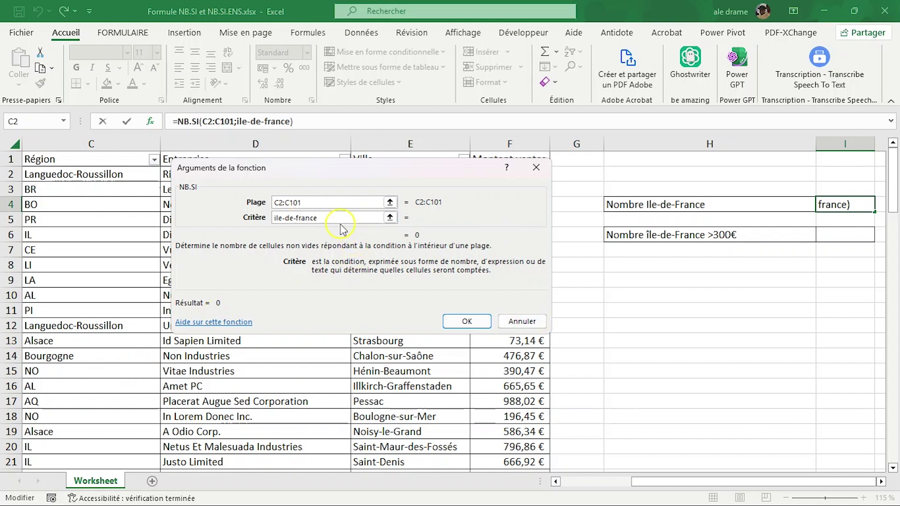
left_click_drag(331, 217, 247, 218)
key("BackSpace")
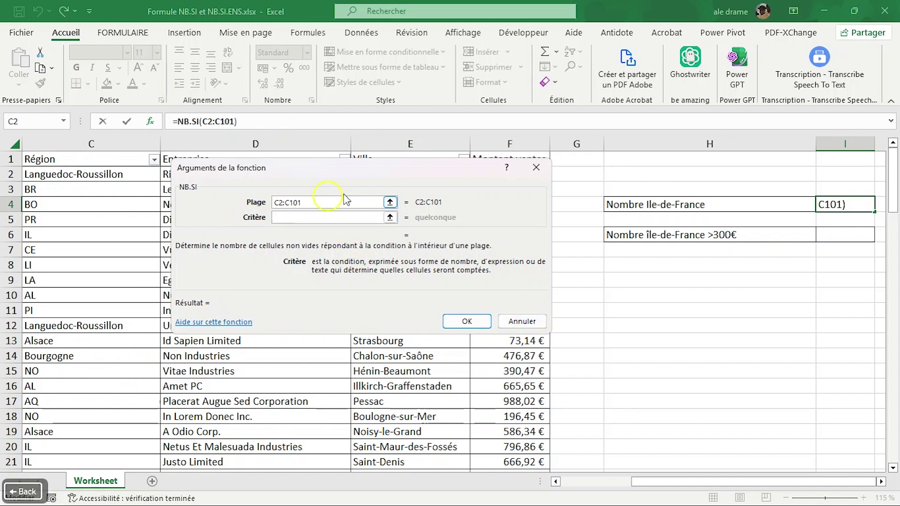
- Use cell C23, containing Île-de-France, as the NB.SI criterion and complete the formula in I4
left_click_drag(893, 194, 893, 216)
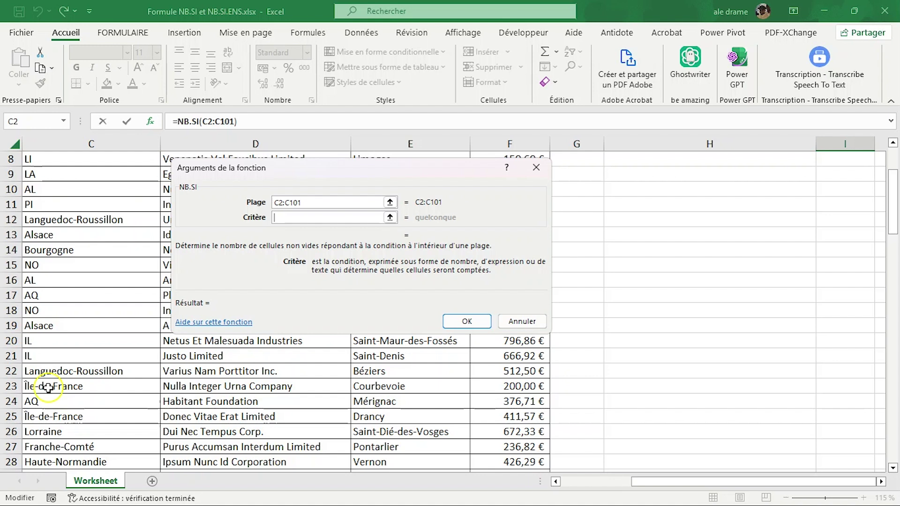
left_click(48, 388)
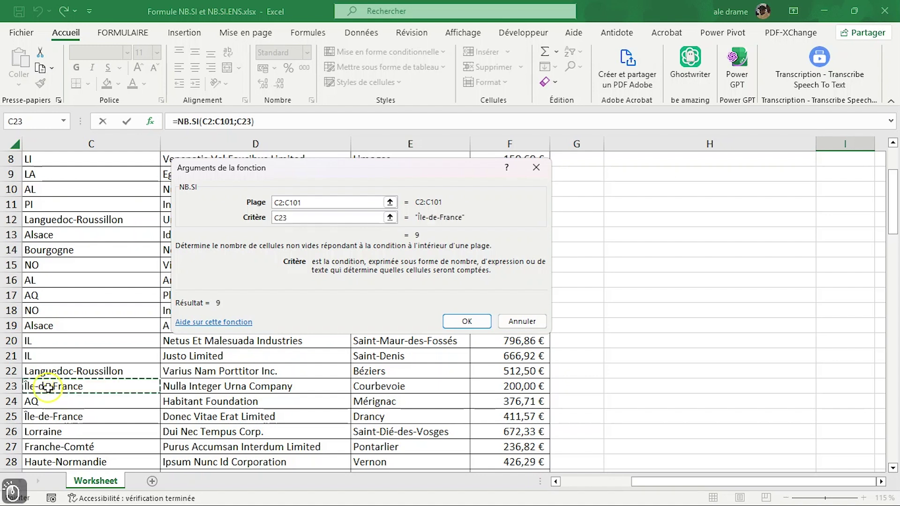
left_click(467, 321)
mouse_move(893, 173)
left_mouse_down()
mouse_move(896, 351)
mouse_move(896, 162)
left_mouse_up()
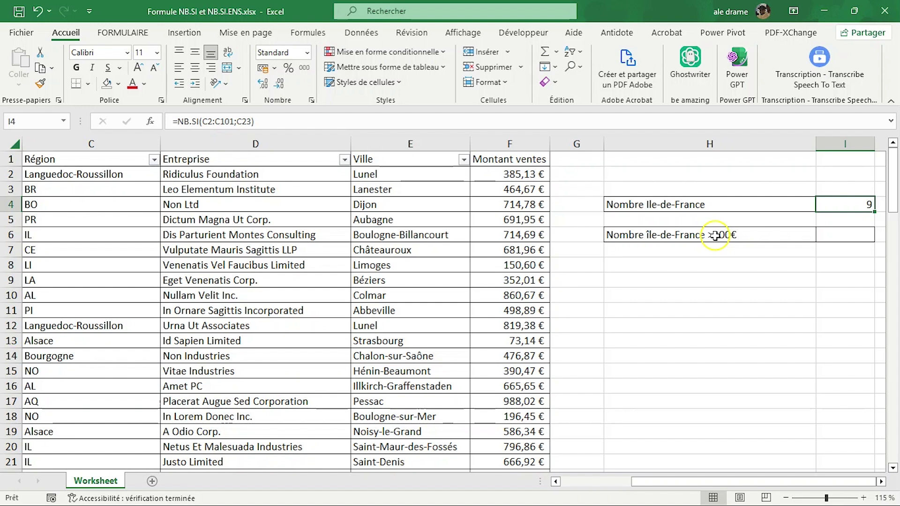
- Start a formula in cell I6 and insert the NB.SI.ENS function from the function library
left_click(834, 233)
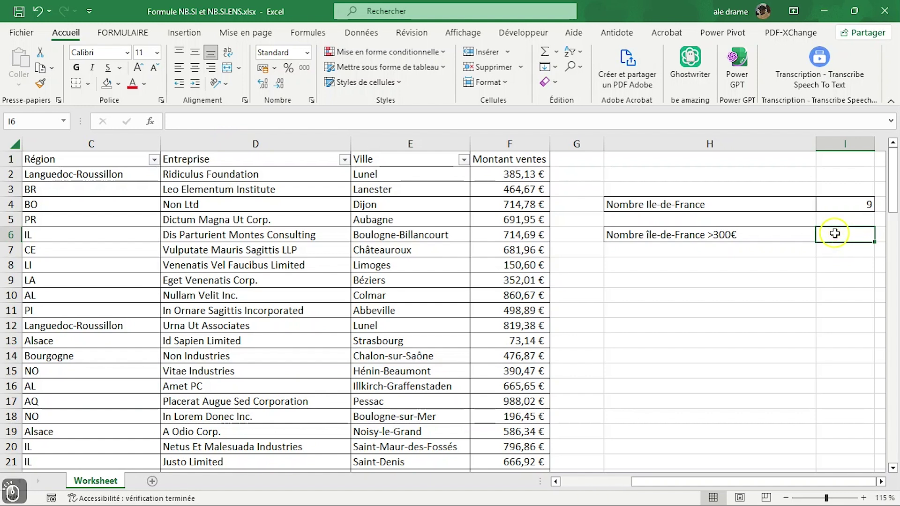
type("=")
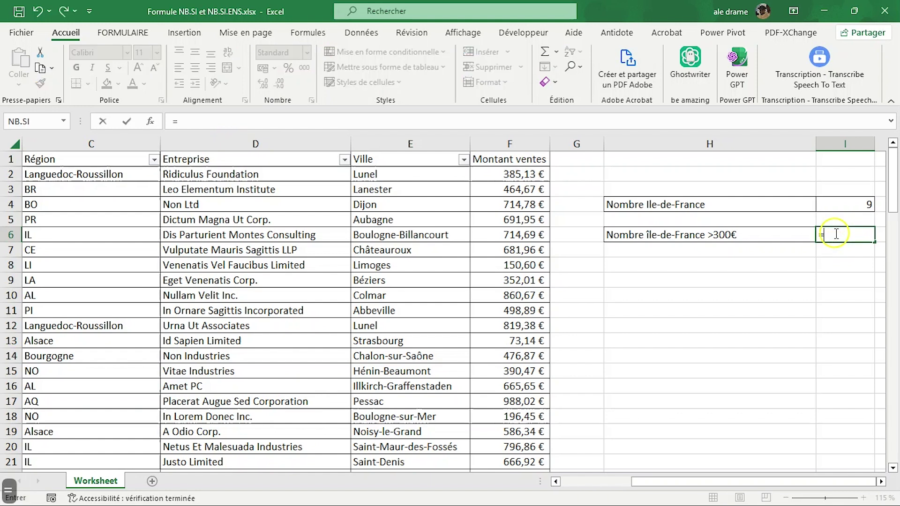
left_click(150, 122)
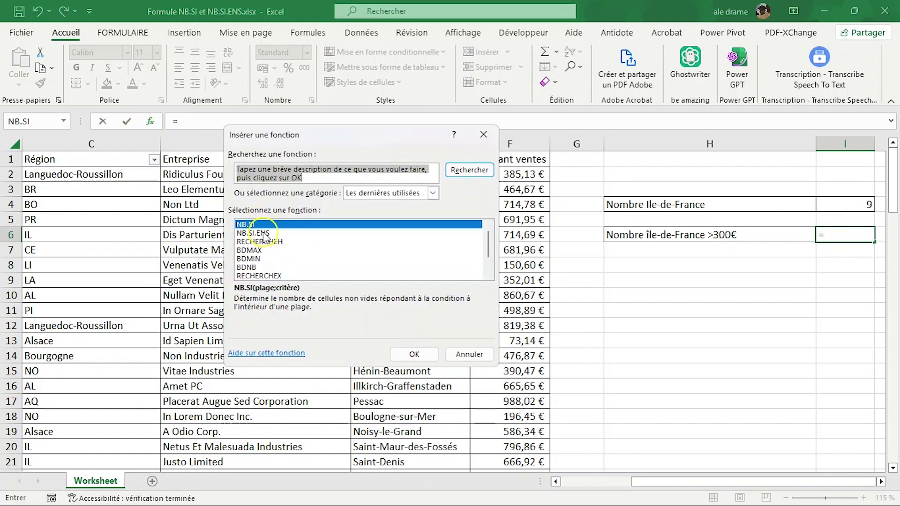
left_click(264, 233)
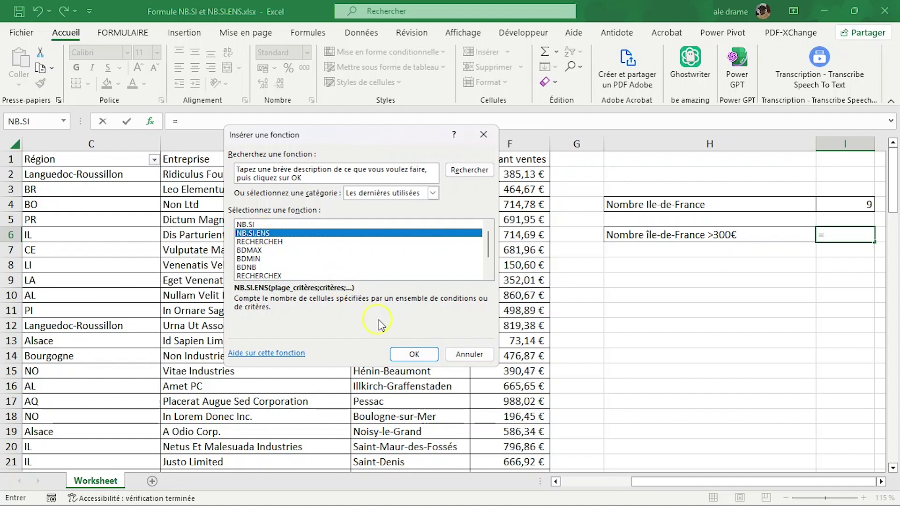
left_click(406, 358)
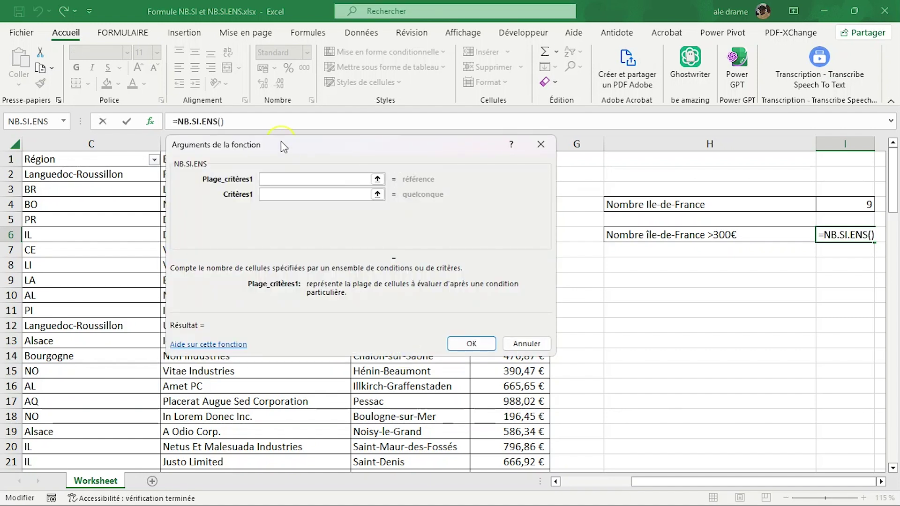
- Set the first criteria range of NB.SI.ENS to the whole column C, with cell C23, containing Île-de-France, as its criterion
left_click_drag(282, 144, 473, 123)
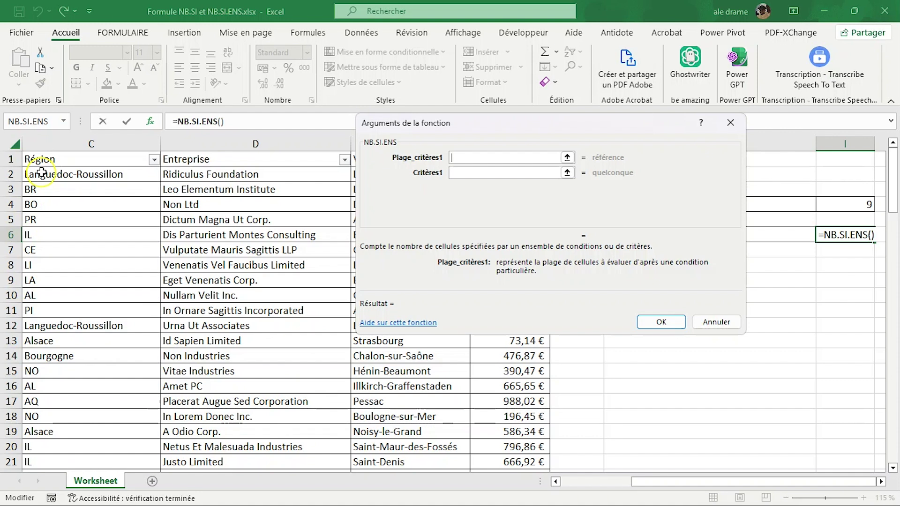
left_click(49, 144)
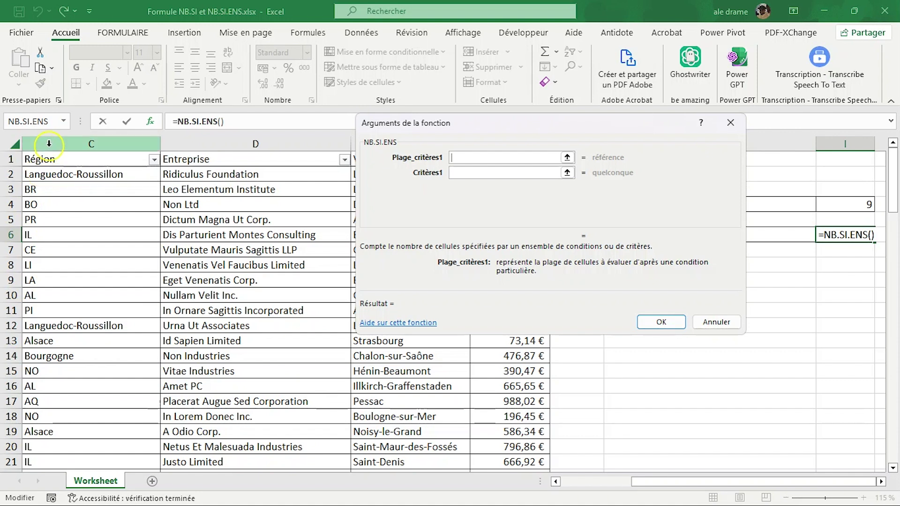
left_click(49, 144)
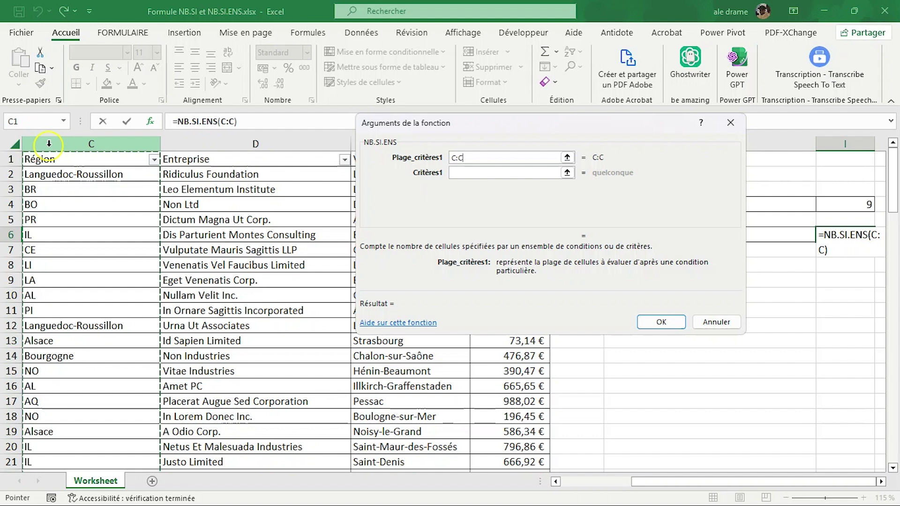
left_click(491, 172)
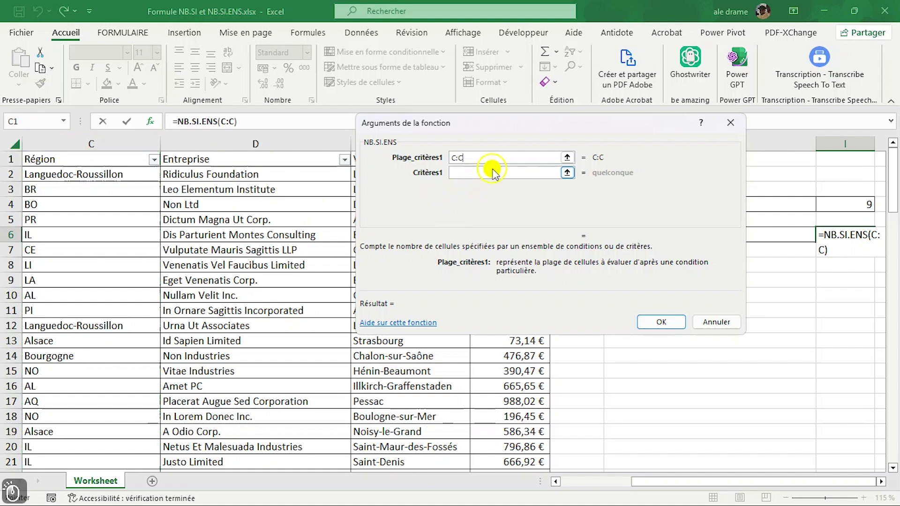
left_click_drag(894, 188, 894, 204)
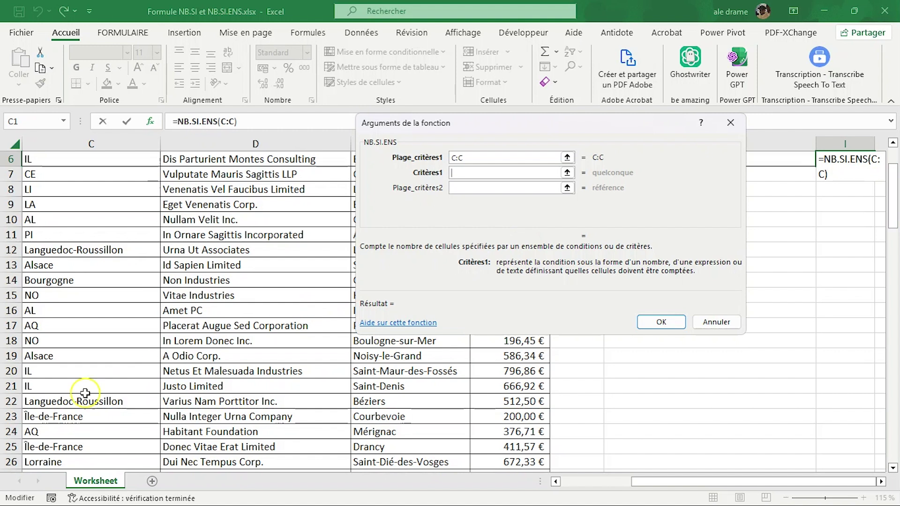
left_click(55, 417)
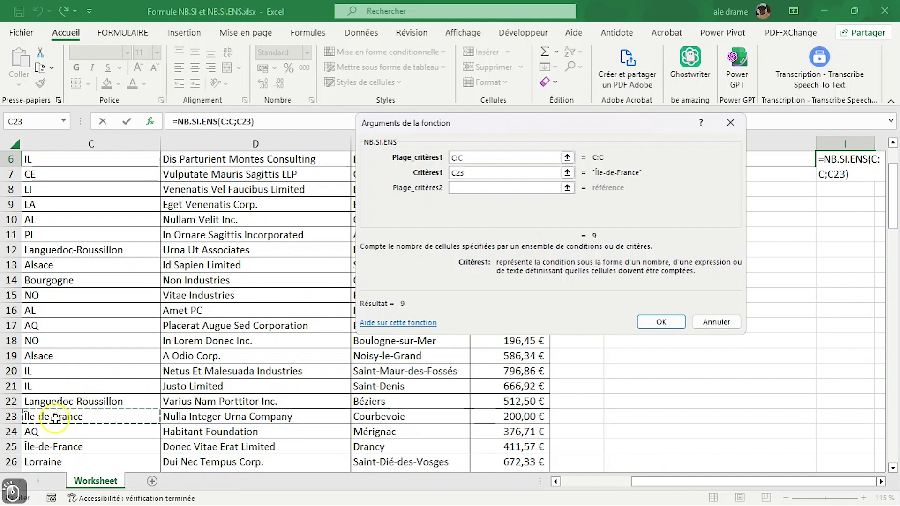
- Set the second criteria range of NB.SI.ENS to the whole Montant ventes column F
left_click(490, 188)
left_click_drag(581, 121, 362, 165)
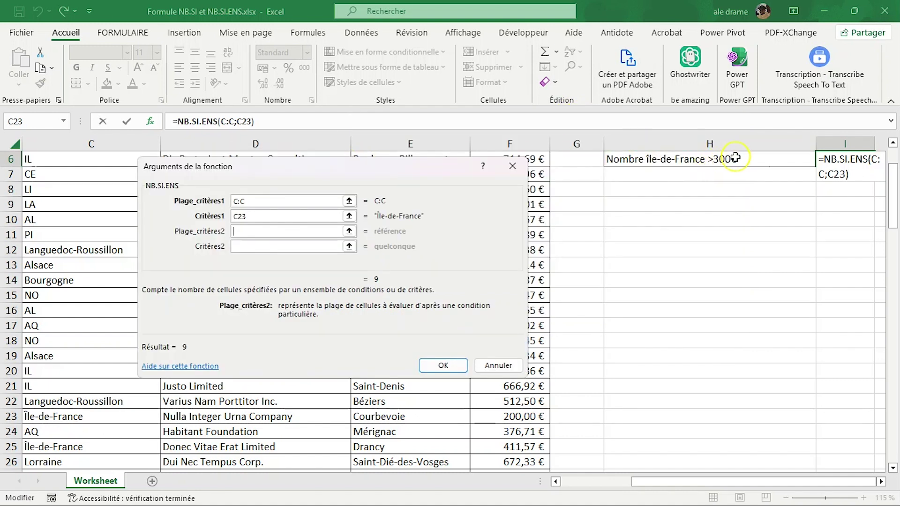
left_click_drag(431, 168, 389, 191)
left_click_drag(892, 196, 892, 169)
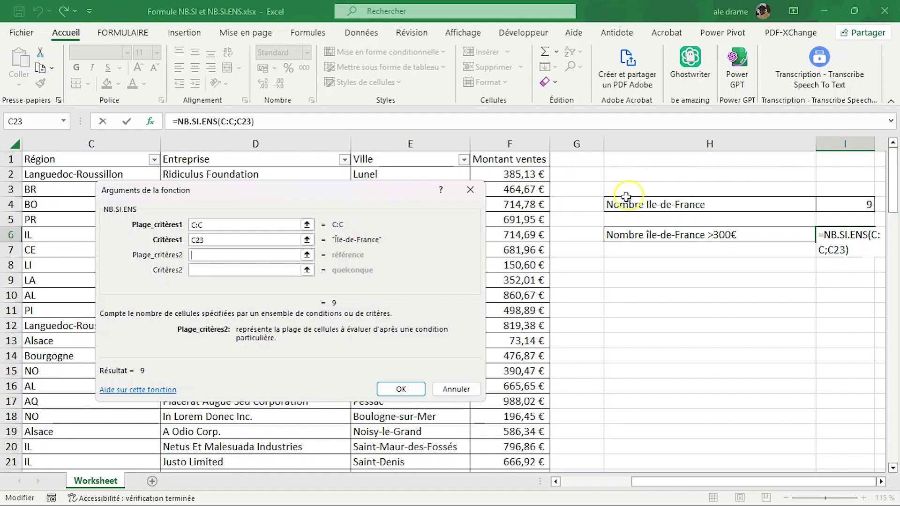
left_click(518, 143)
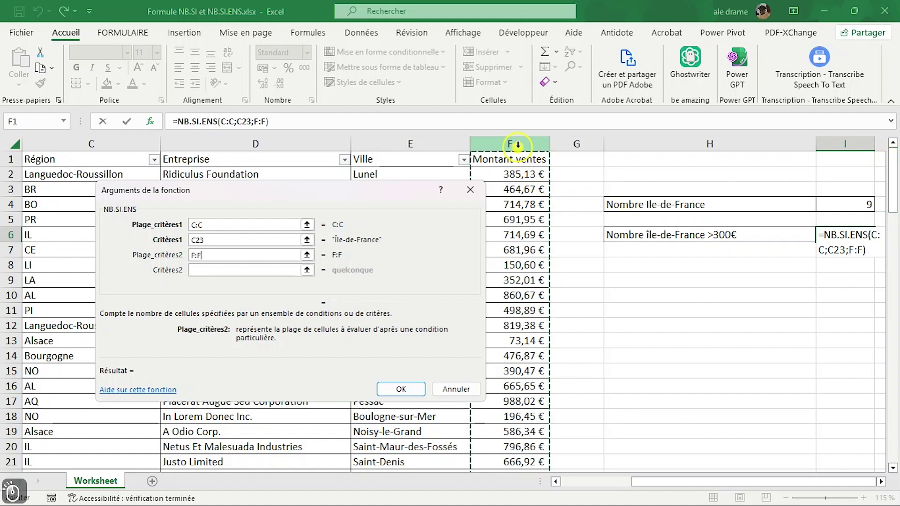
- Enter >300 as the second criterion of NB.SI.ENS and complete the formula in I6
left_click(208, 270)
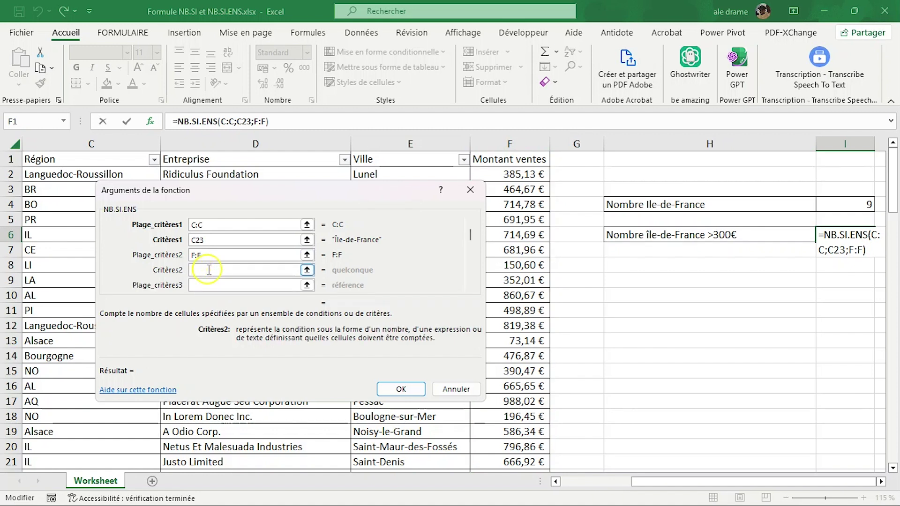
type(">3")
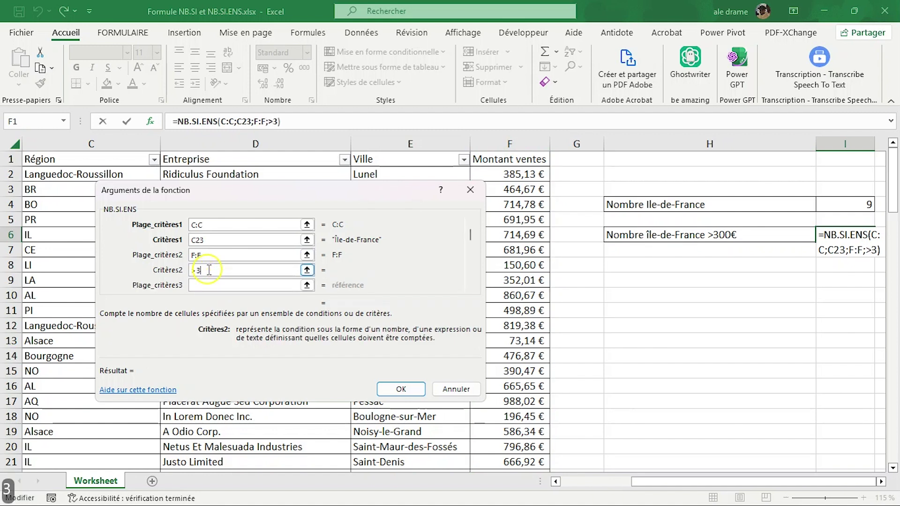
type("00")
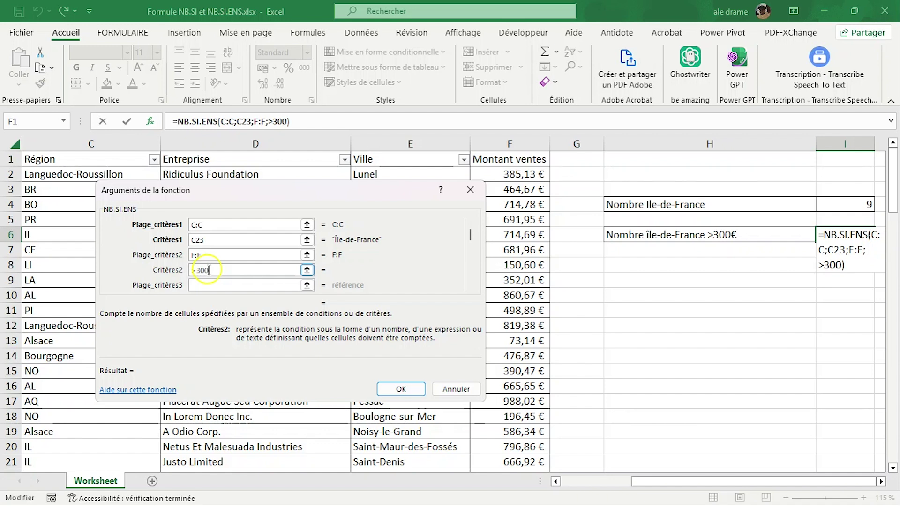
left_click(398, 396)
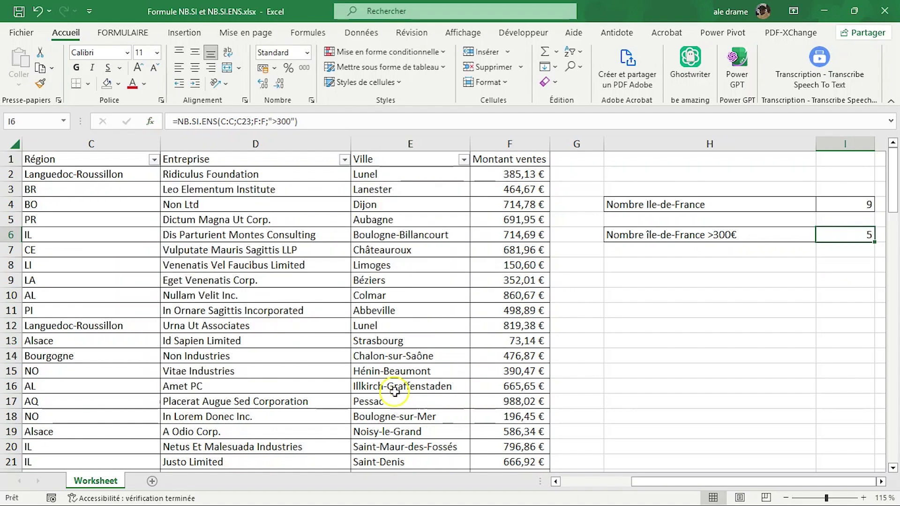